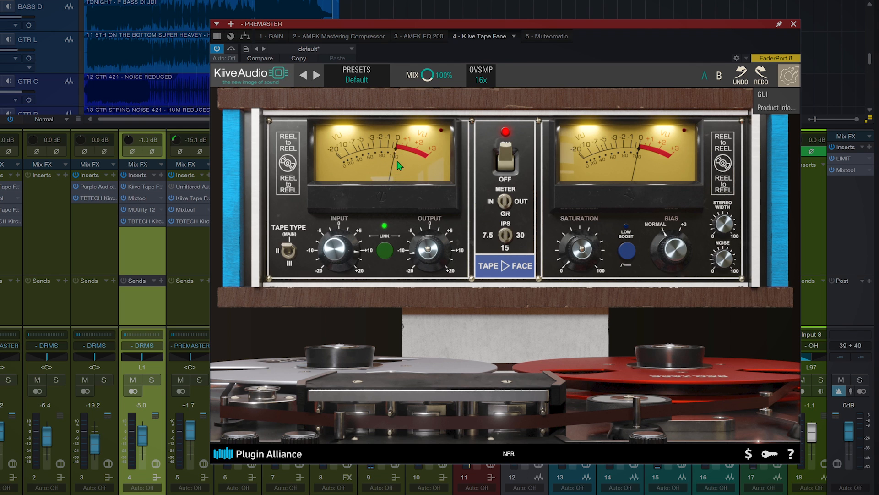
- Set the premaster Tape Face meter to IN and link the input and output gain
{"action": "left_click", "coordinate": [492, 204]}
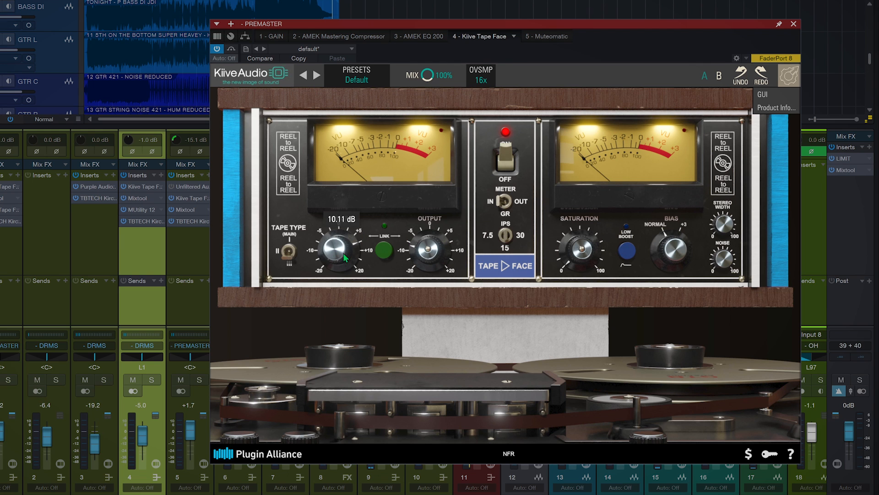
{"action": "left_click", "coordinate": [380, 255]}
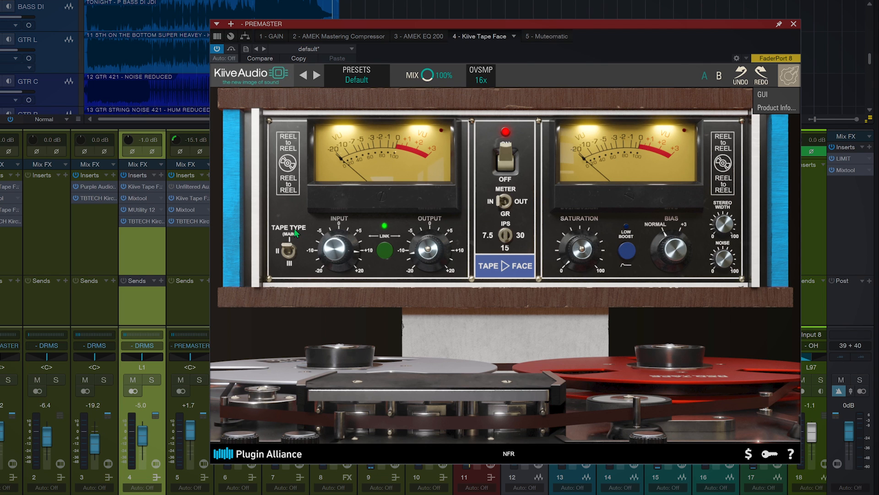
- Switch the tape type to II and on to III, and adjust the saturation amount
{"action": "left_click", "coordinate": [280, 251]}
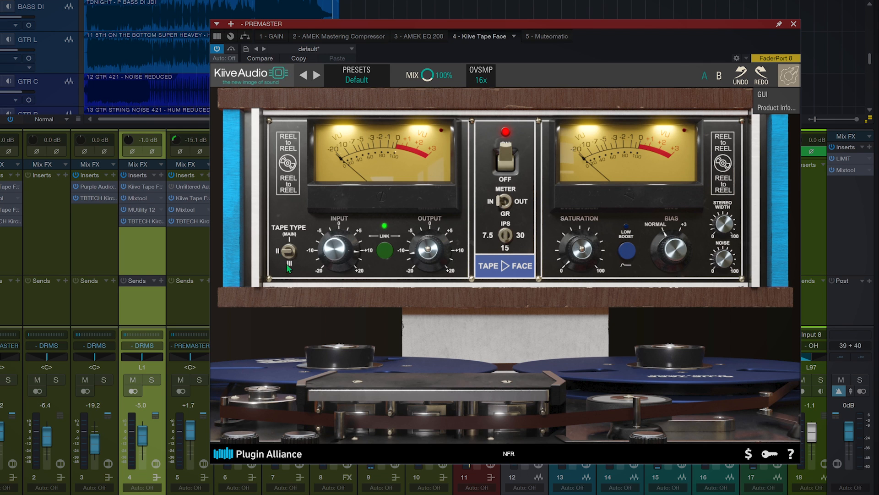
{"action": "left_click", "coordinate": [292, 263]}
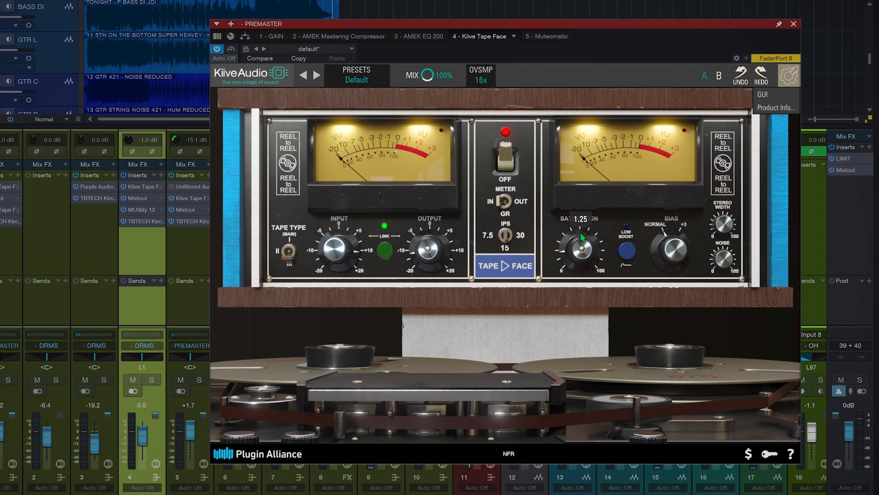
{"action": "left_click_drag", "start_coordinate": [581, 236], "coordinate": [590, 269]}
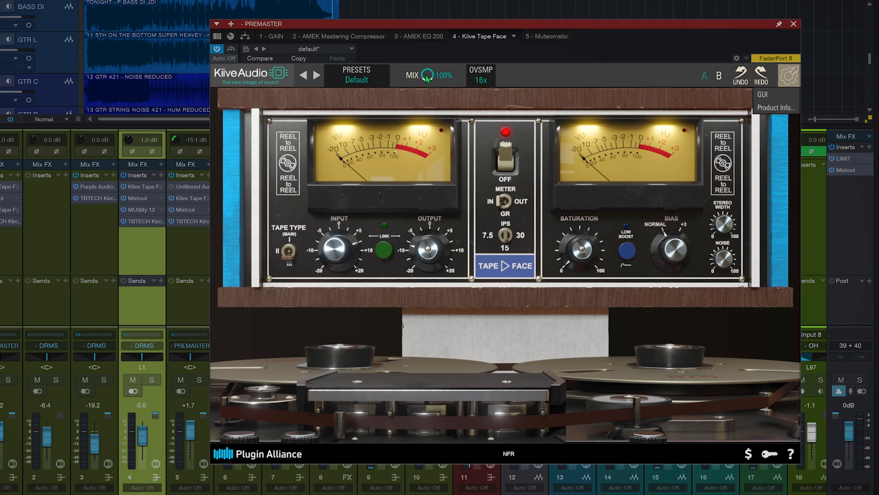
- Choose 16x oversampling for the premaster Tape Face
{"action": "left_click", "coordinate": [482, 79]}
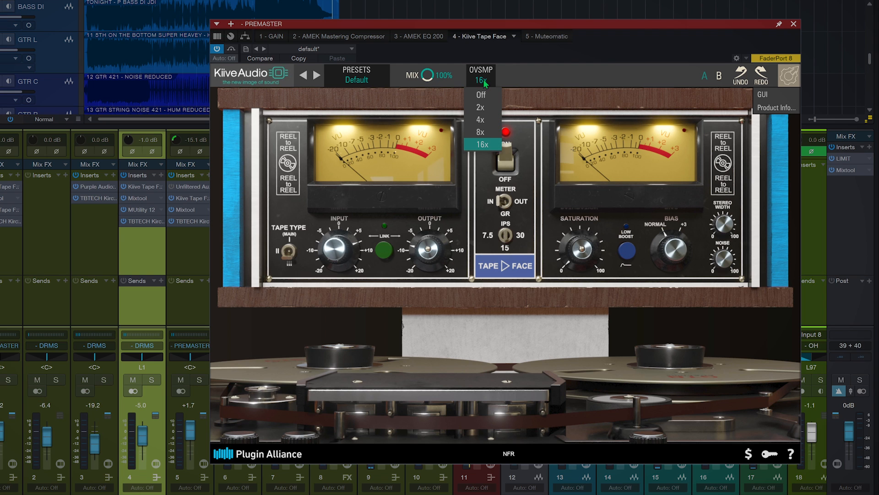
{"action": "left_click", "coordinate": [484, 144]}
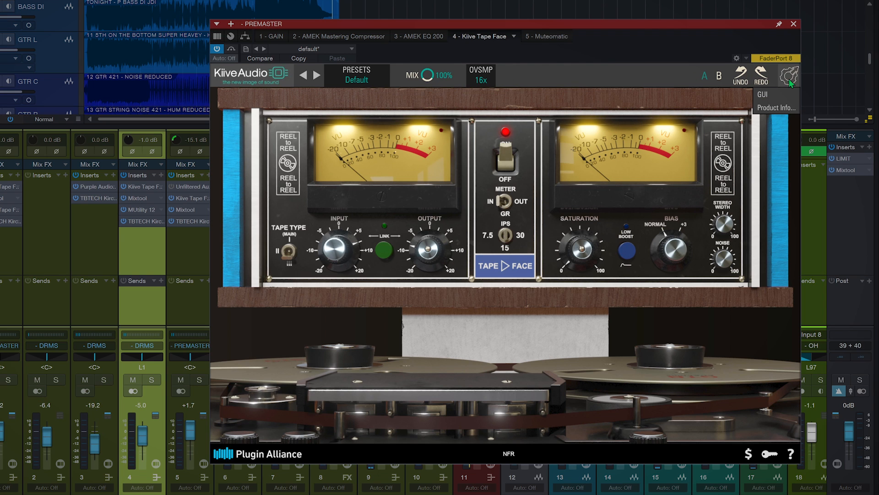
{"action": "mouse_move", "coordinate": [767, 97]}
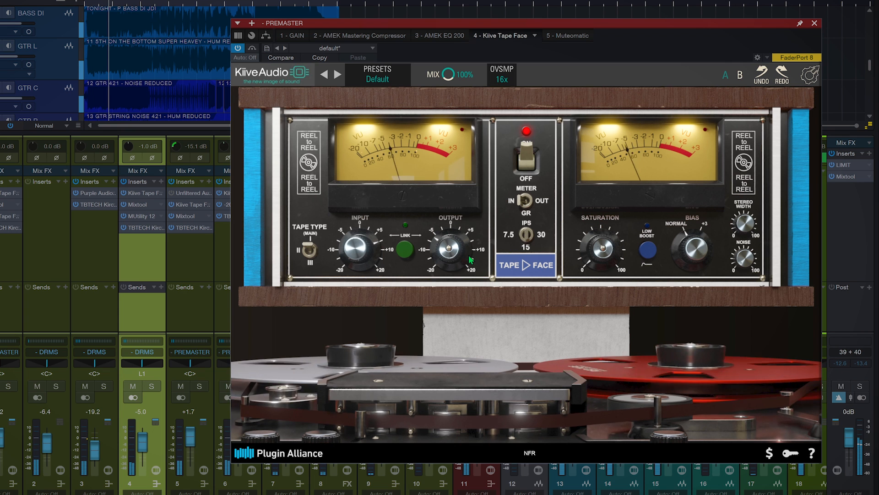
- Bypass and re-enable Tape Face twice on the premaster to compare the sound during playback
{"action": "left_click", "coordinate": [528, 165]}
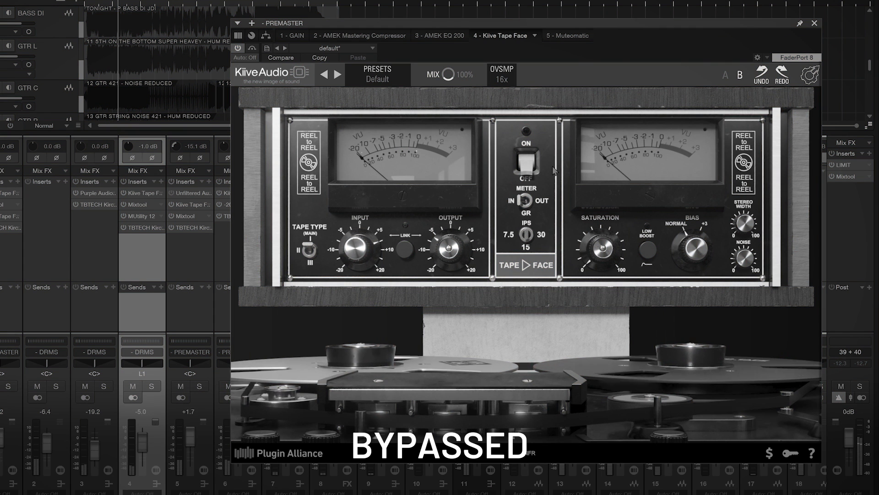
{"action": "left_click", "coordinate": [529, 165]}
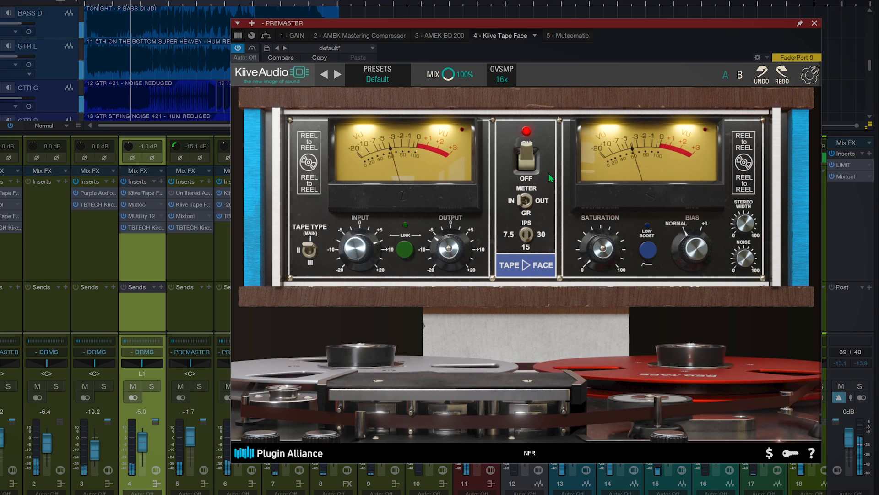
{"action": "left_click", "coordinate": [536, 170]}
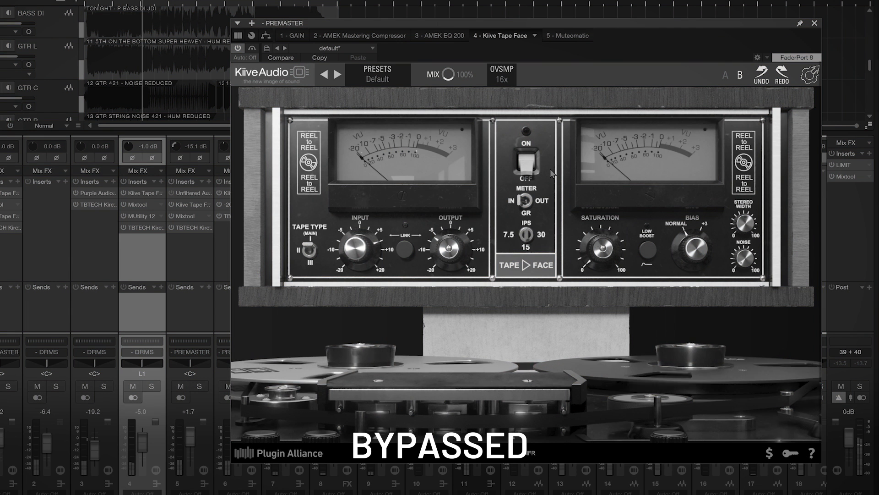
{"action": "left_click", "coordinate": [551, 179]}
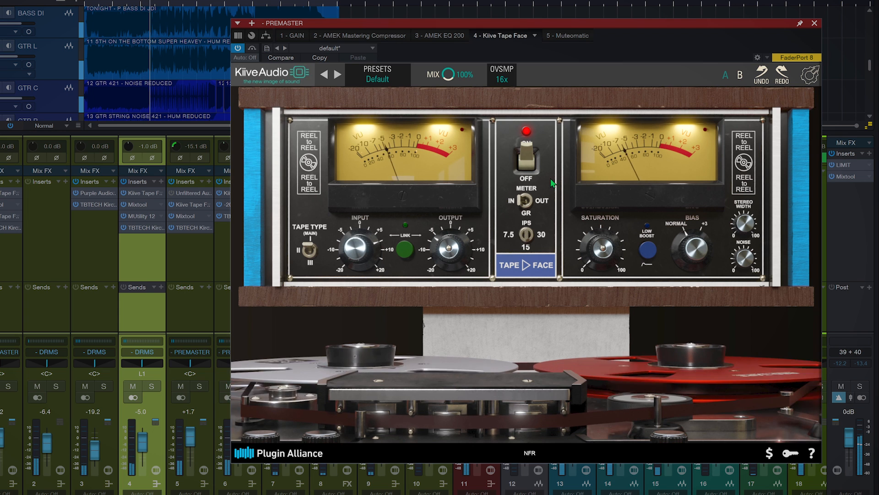
- Set the premaster tape type to II and compare it with the bypassed signal
{"action": "left_click", "coordinate": [300, 251]}
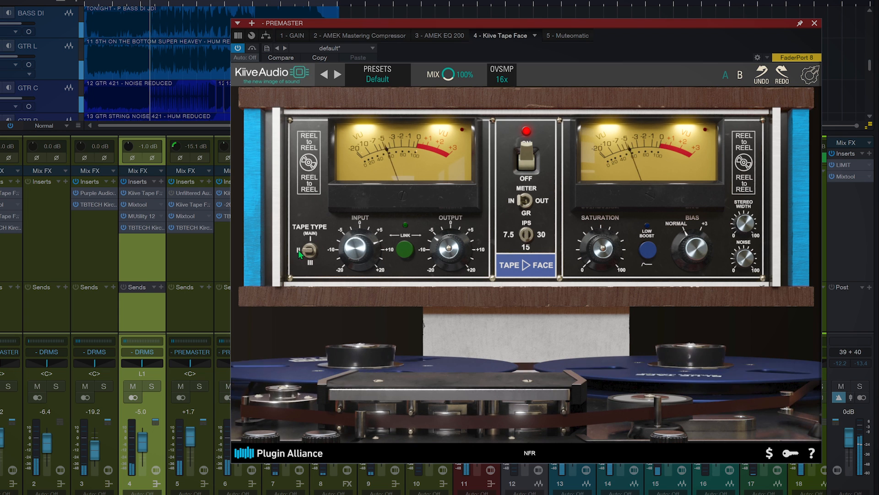
{"action": "mouse_move", "coordinate": [446, 257]}
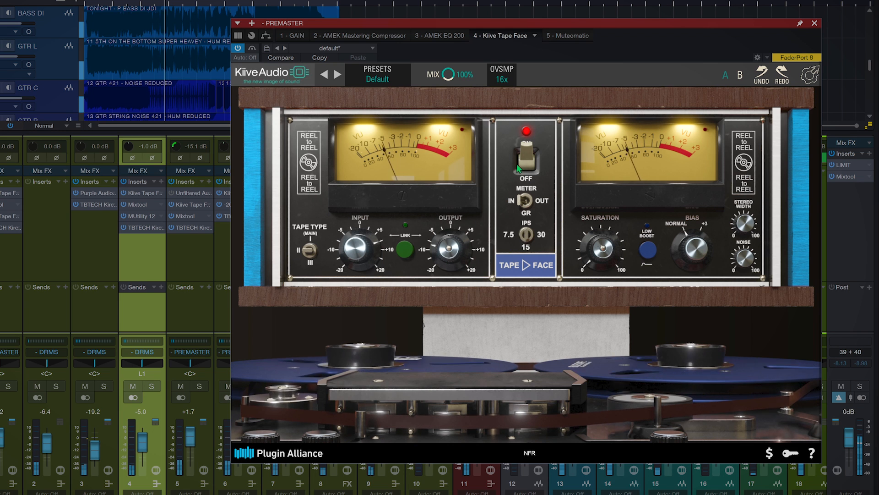
{"action": "left_click", "coordinate": [529, 164]}
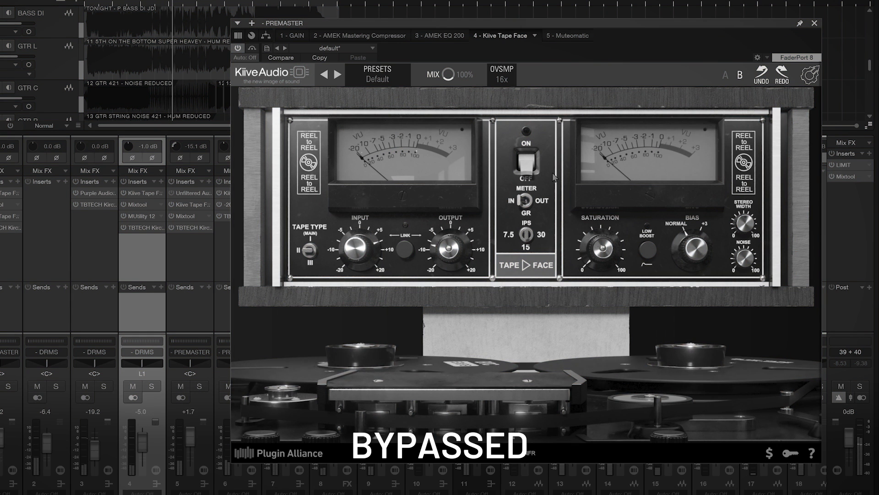
{"action": "left_click", "coordinate": [529, 164]}
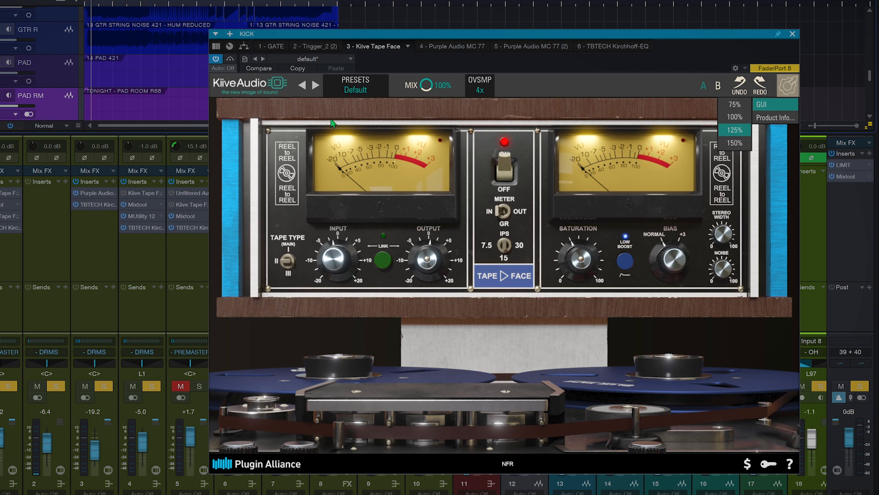
- Compare the kick bus with Tape Face bypassed and active, toggling the processing twice
{"action": "left_click", "coordinate": [506, 175]}
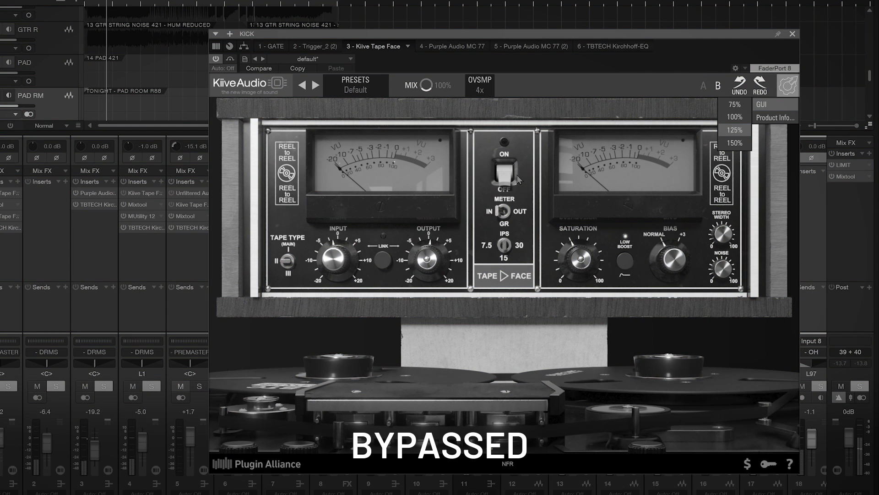
{"action": "left_click", "coordinate": [507, 176]}
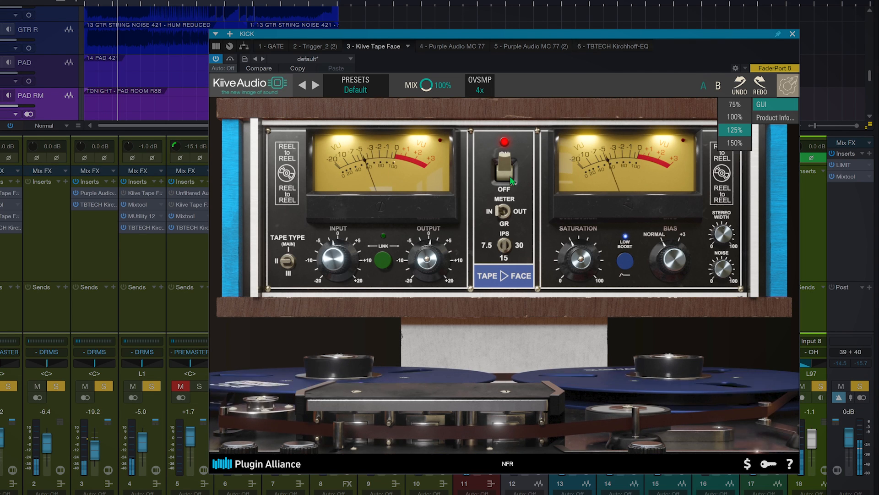
{"action": "left_click", "coordinate": [510, 176]}
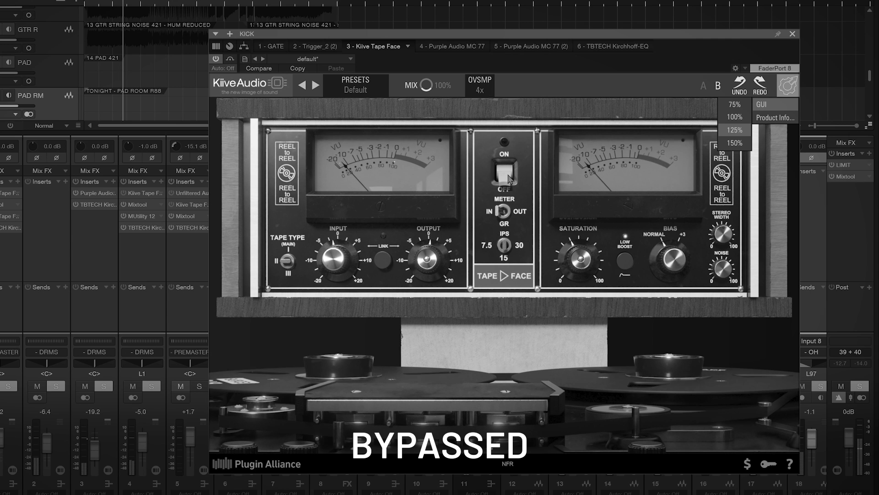
{"action": "left_click", "coordinate": [509, 176]}
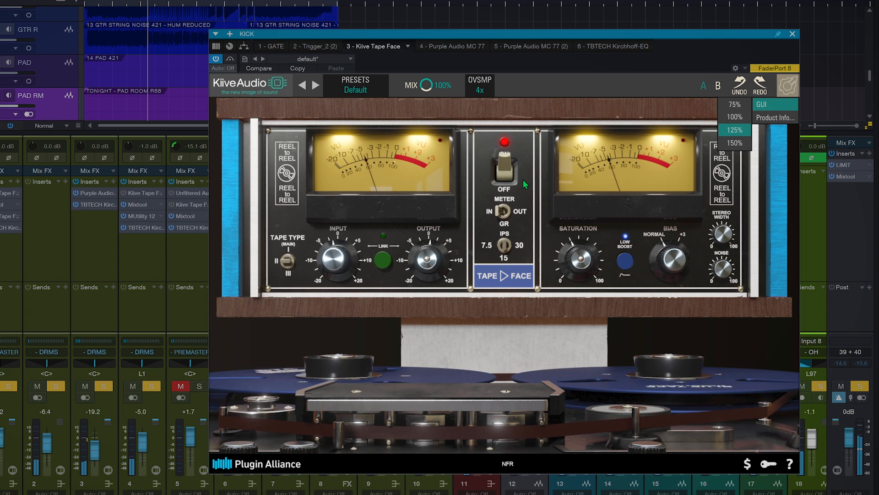
- Toggle Low Boost off and on twice on the kick bus to compare the low end
{"action": "left_click", "coordinate": [626, 260]}
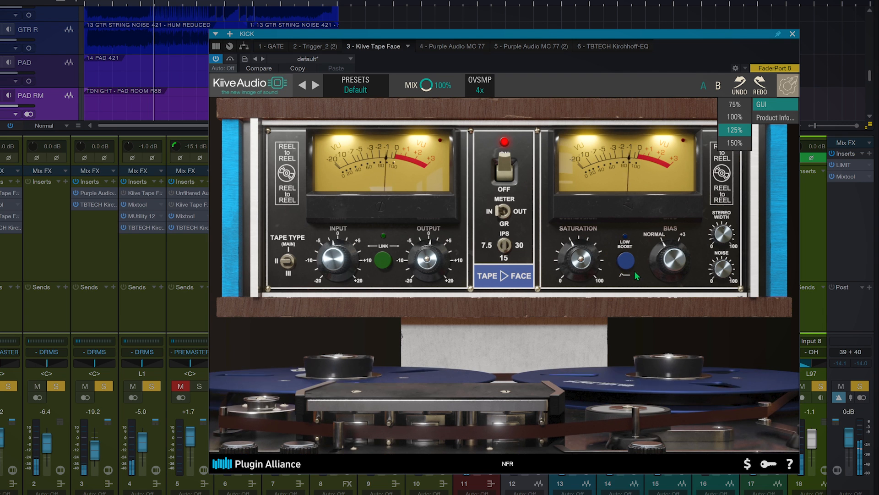
{"action": "left_click", "coordinate": [629, 260]}
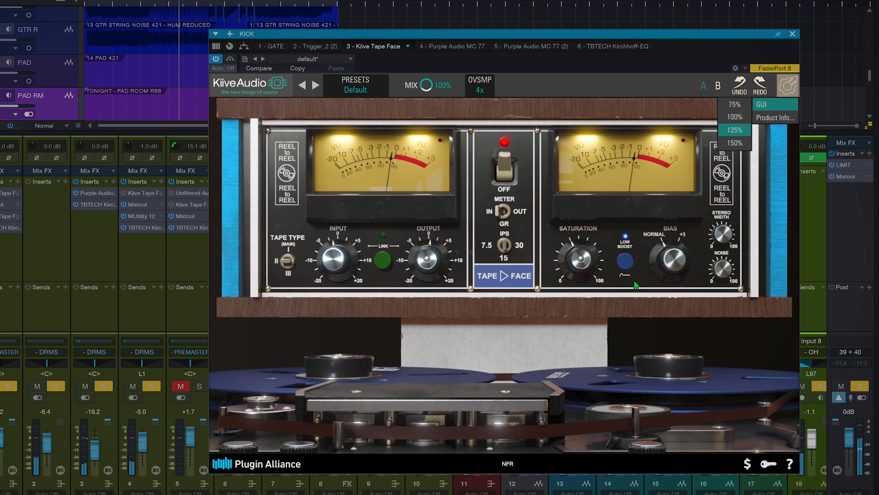
{"action": "left_click", "coordinate": [627, 260]}
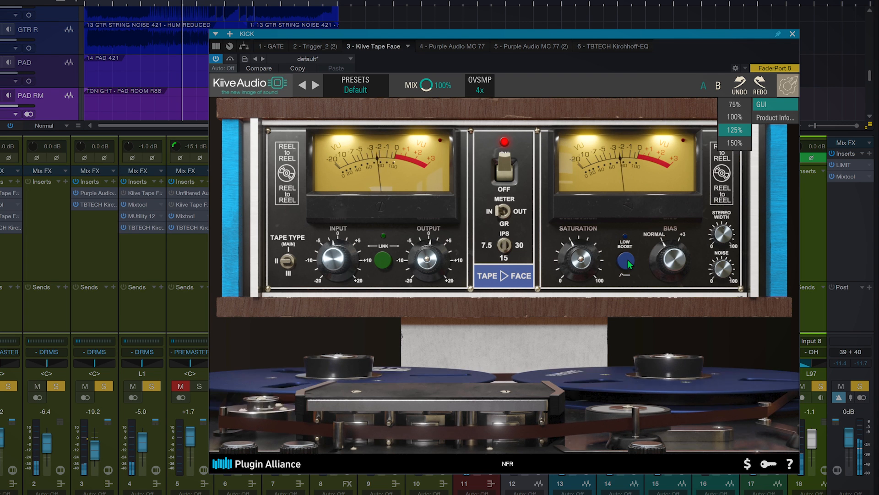
{"action": "left_click", "coordinate": [628, 260]}
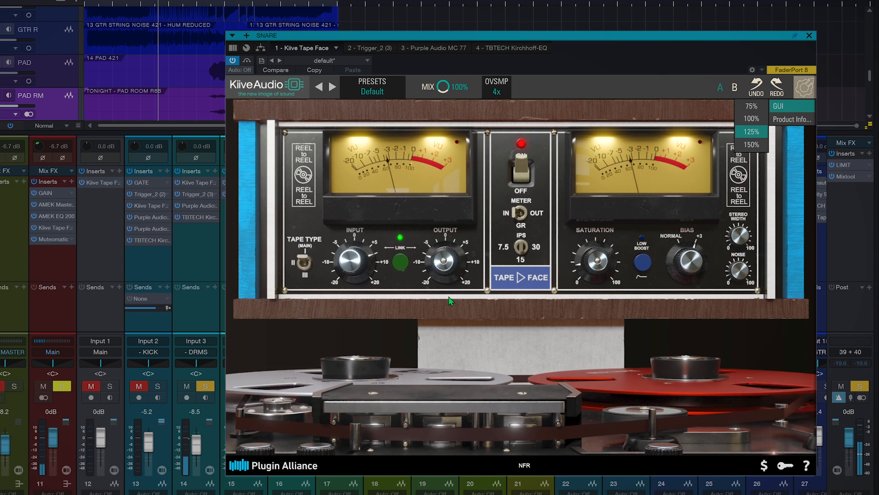
- Raise and lower the linked input gain on the snare's Tape Face to vary the tape drive
{"action": "left_click_drag", "start_coordinate": [365, 270], "coordinate": [352, 228]}
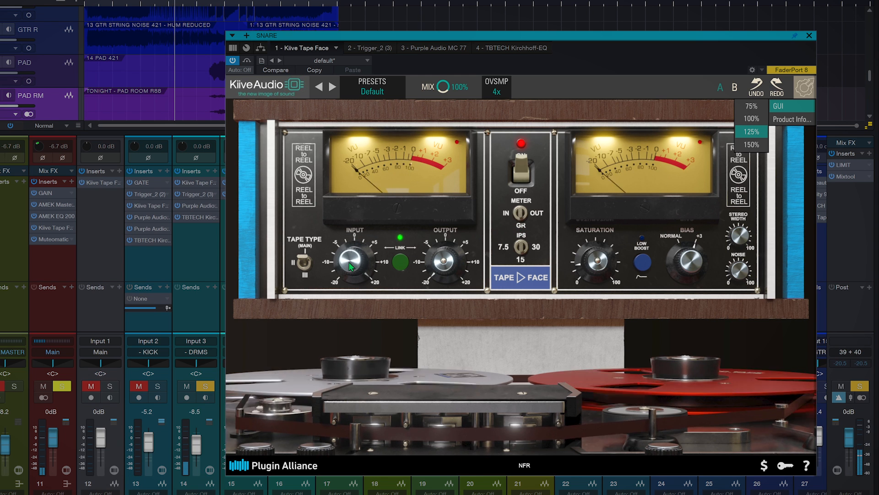
{"action": "left_click_drag", "start_coordinate": [349, 262], "coordinate": [351, 298]}
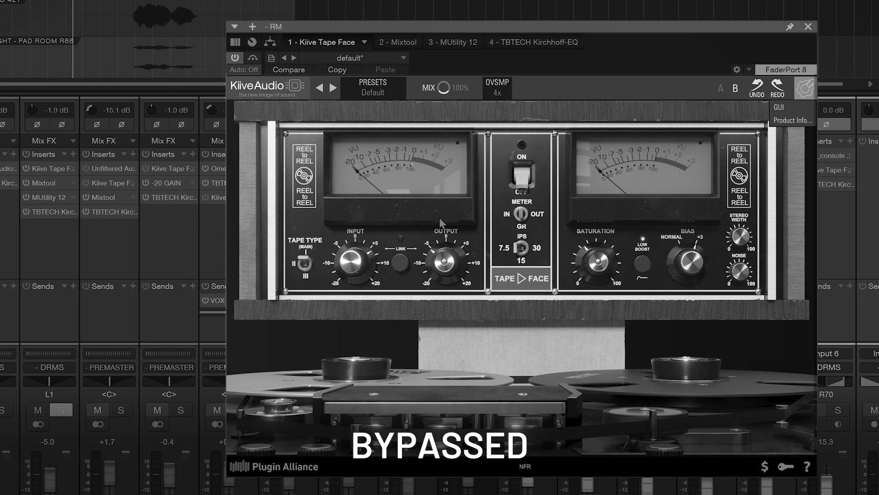
- Compare the room bus with Tape Face active and bypassed, finishing with the processing switched on
{"action": "left_click", "coordinate": [522, 174]}
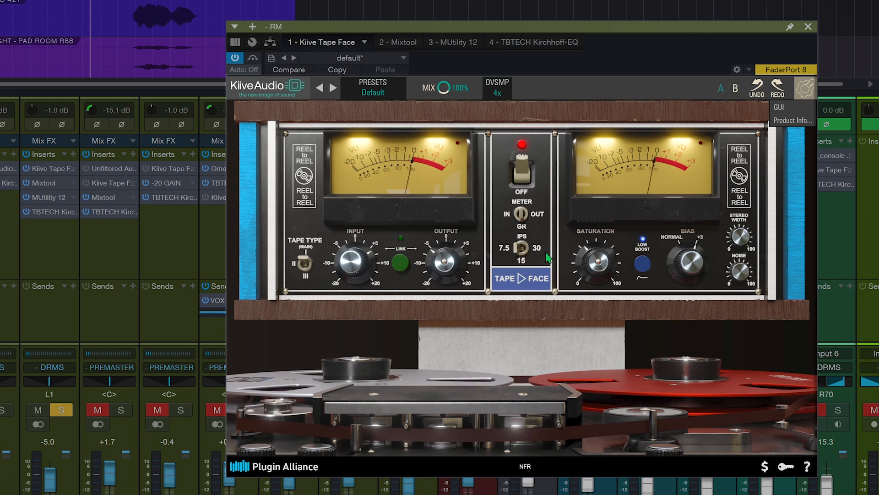
{"action": "left_click", "coordinate": [525, 178]}
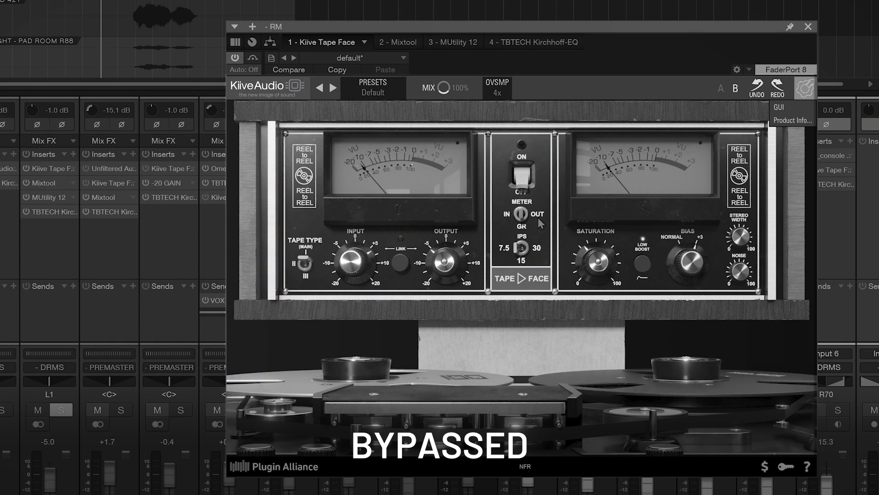
{"action": "left_click", "coordinate": [525, 178]}
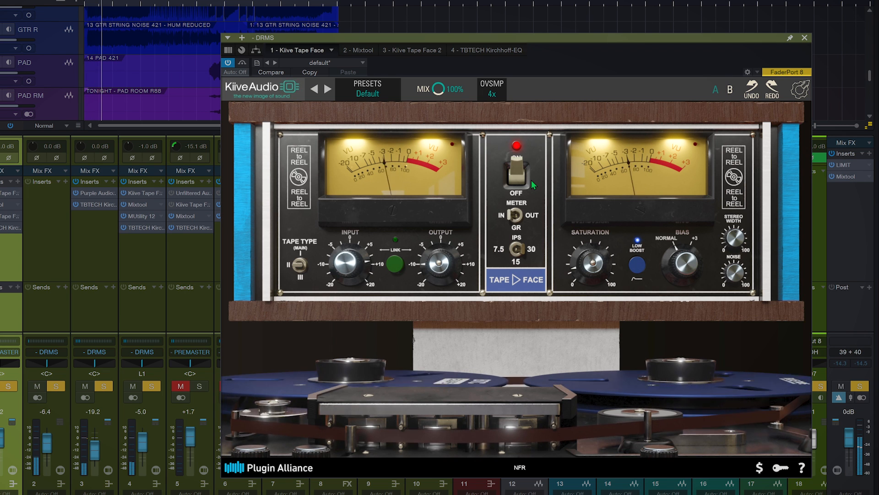
- Bypass and re-enable the first Tape Face on the drum bus to compare the sound
{"action": "left_click", "coordinate": [518, 179]}
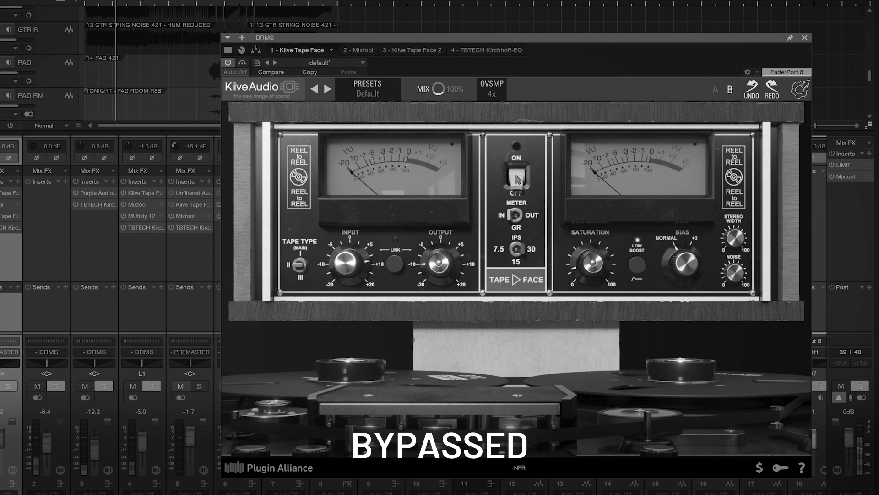
{"action": "left_click", "coordinate": [518, 177]}
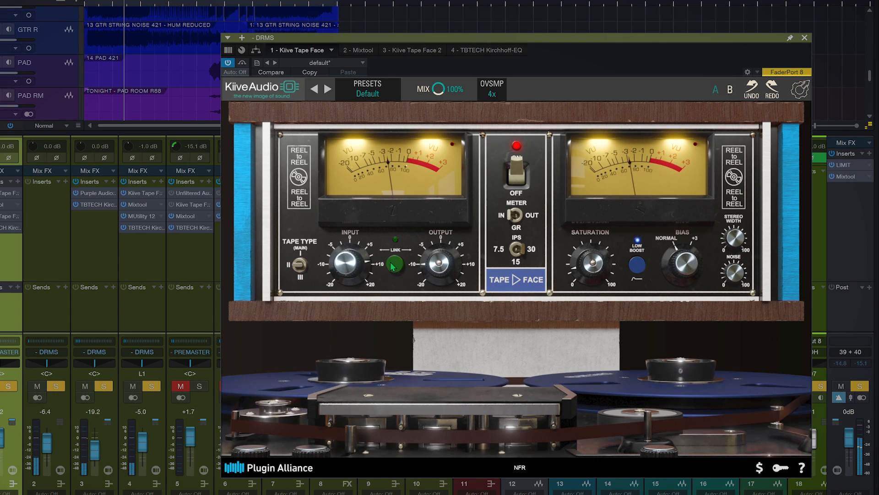
- Raise the drum bus's linked input gain to about 19.39 dB and lower it while metering gain reduction (GR)
{"action": "left_click_drag", "start_coordinate": [345, 267], "coordinate": [346, 244]}
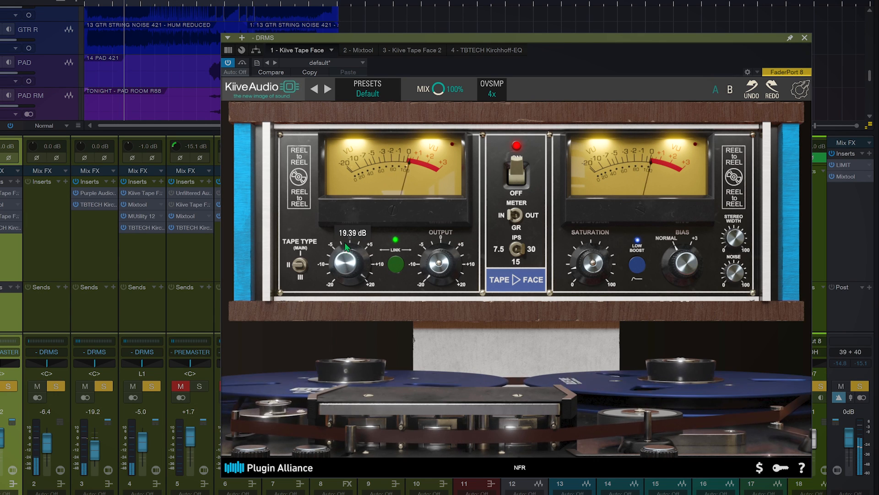
{"action": "left_click", "coordinate": [516, 230]}
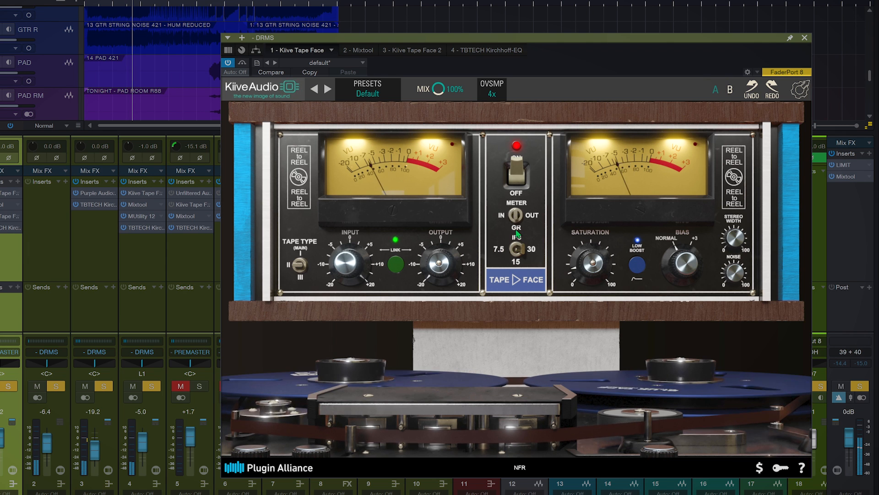
{"action": "left_click_drag", "start_coordinate": [349, 268], "coordinate": [348, 279]}
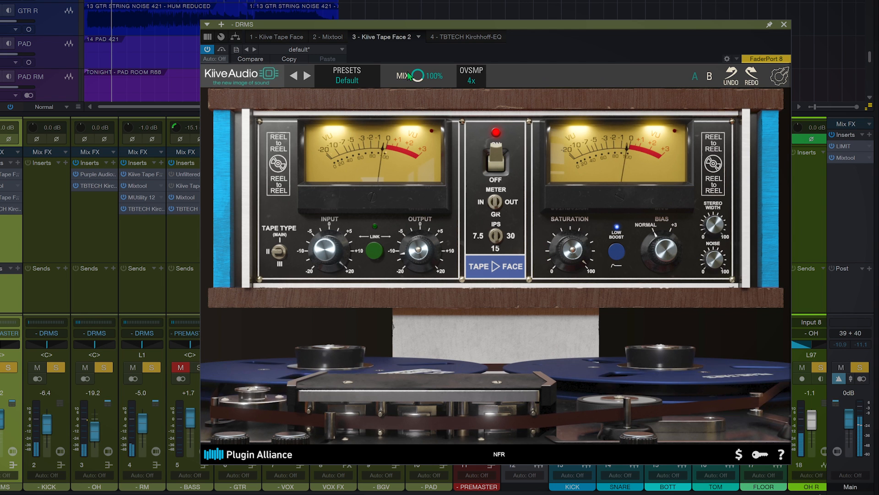
- Set the mix of the second Tape Face on the drum bus to 39%
{"action": "left_click_drag", "start_coordinate": [417, 76], "coordinate": [406, 170]}
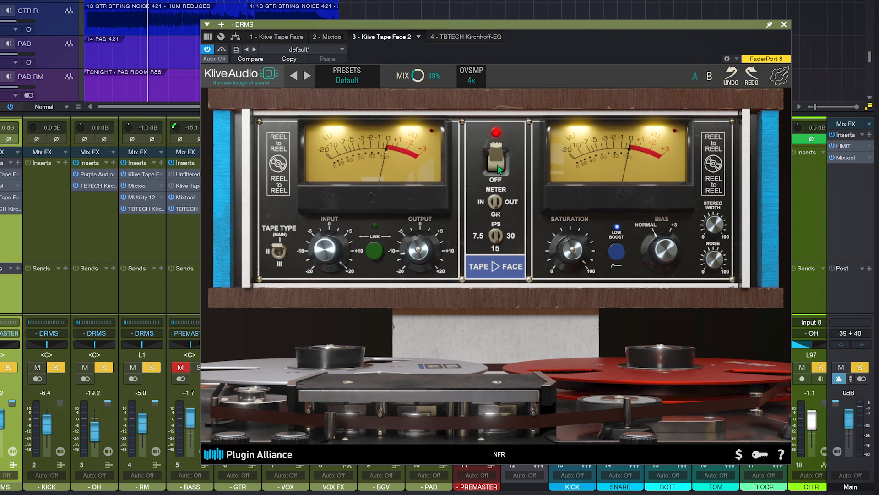
- Raise the mix of the second Tape Face on the drum bus to 90% to hear the difference and return it to 38%
{"action": "mouse_move", "coordinate": [421, 254]}
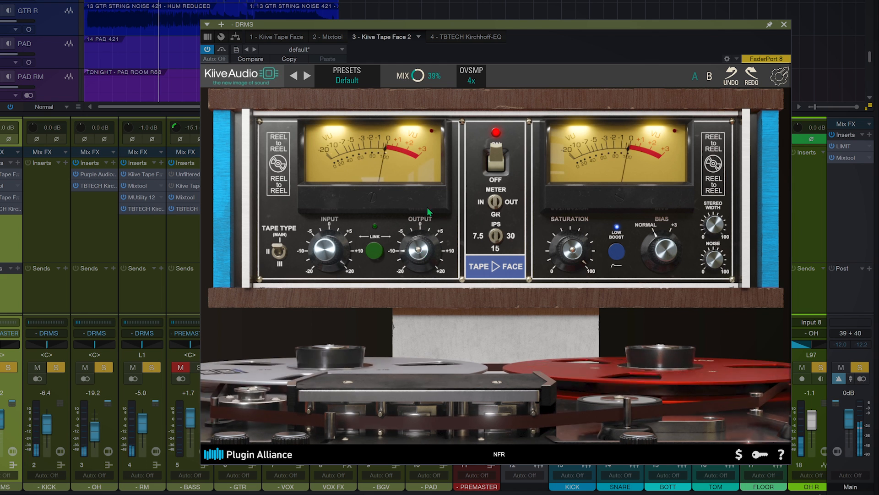
{"action": "left_click_drag", "start_coordinate": [418, 77], "coordinate": [420, 32]}
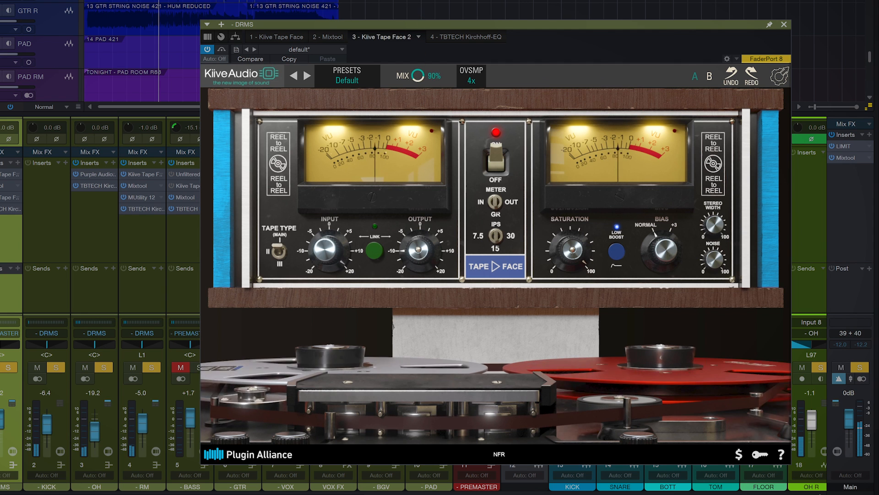
{"action": "left_click_drag", "start_coordinate": [421, 0], "coordinate": [410, 83]}
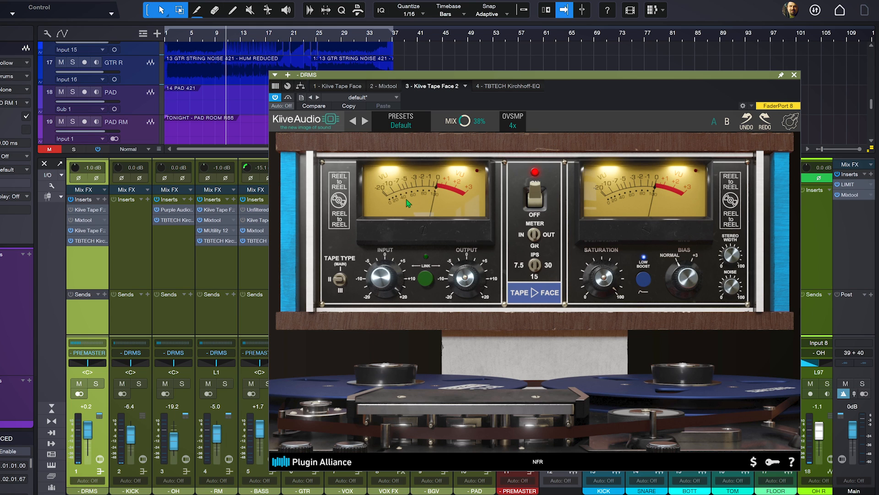
{"action": "left_click", "coordinate": [519, 239]}
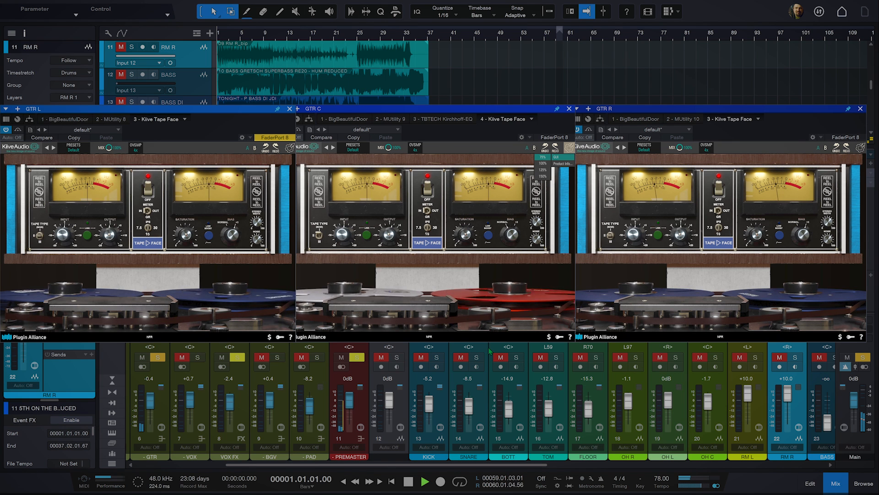
- Bypass and re-enable Tape Face on the GTR L, GTR C and GTR R tracks to compare the sound
{"action": "left_click", "coordinate": [150, 192]}
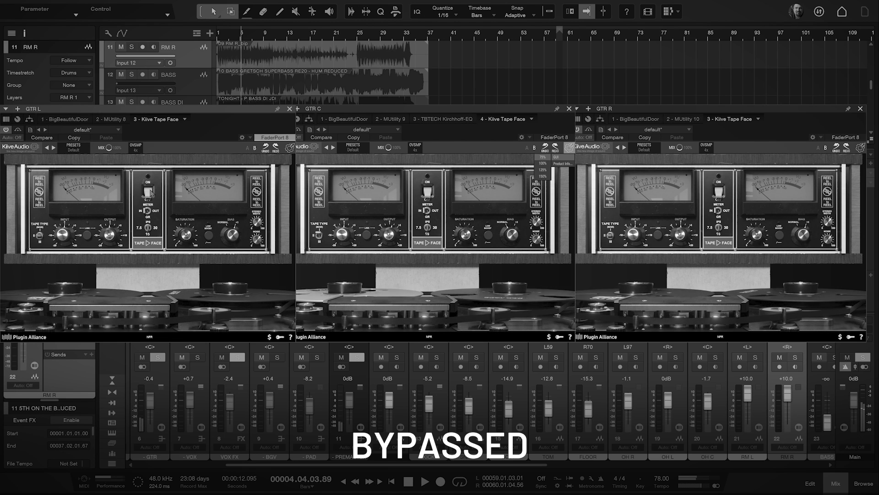
{"action": "left_click", "coordinate": [148, 192]}
{"action": "left_click", "coordinate": [428, 192]}
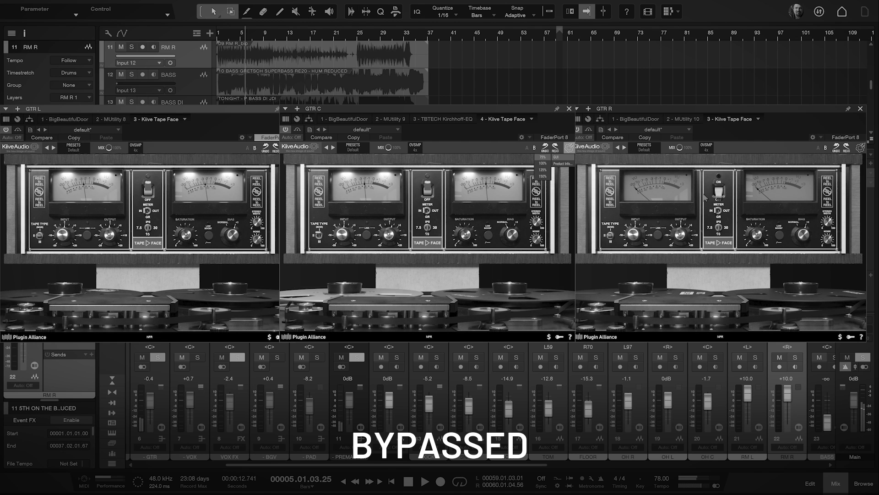
{"action": "left_click", "coordinate": [719, 192]}
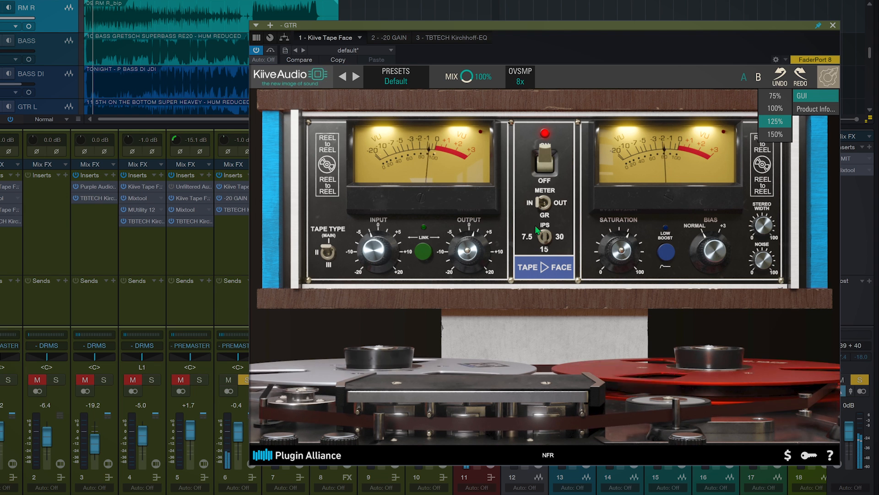
- Compare the guitar bus twice with Tape Face bypassed and active, and check the saturation setting
{"action": "left_click", "coordinate": [545, 162]}
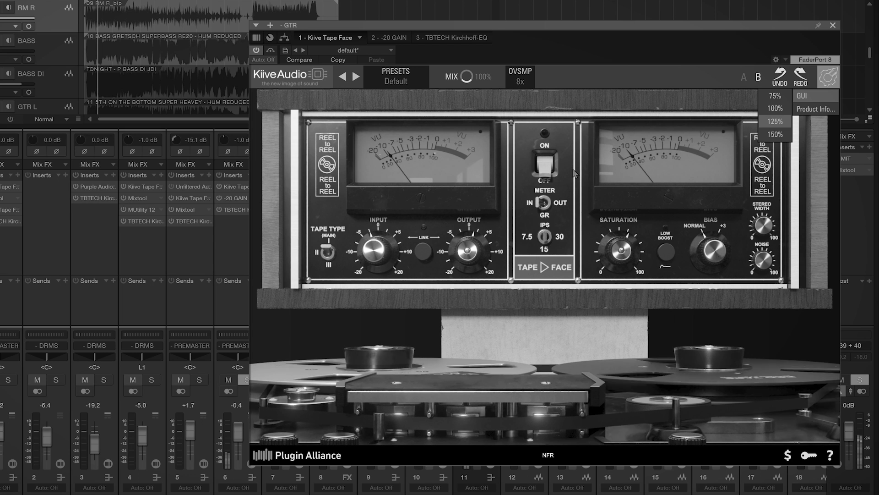
{"action": "left_click", "coordinate": [546, 165]}
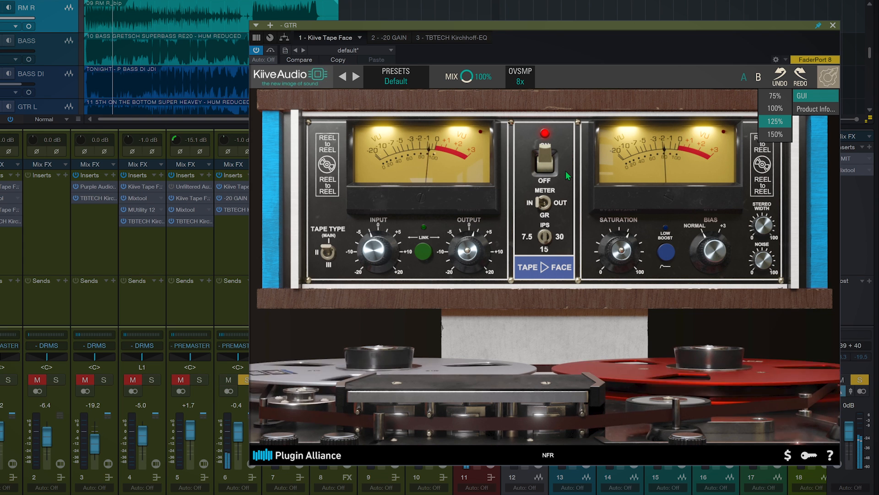
{"action": "left_click", "coordinate": [548, 170]}
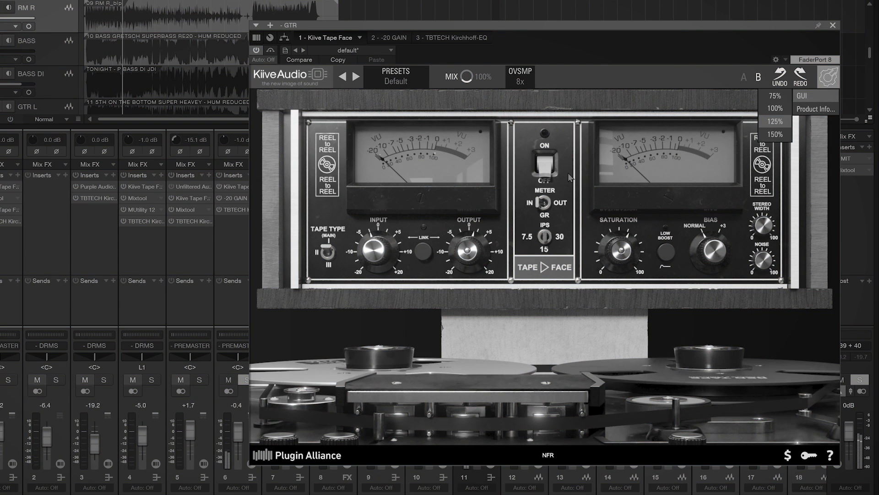
{"action": "left_click", "coordinate": [549, 169]}
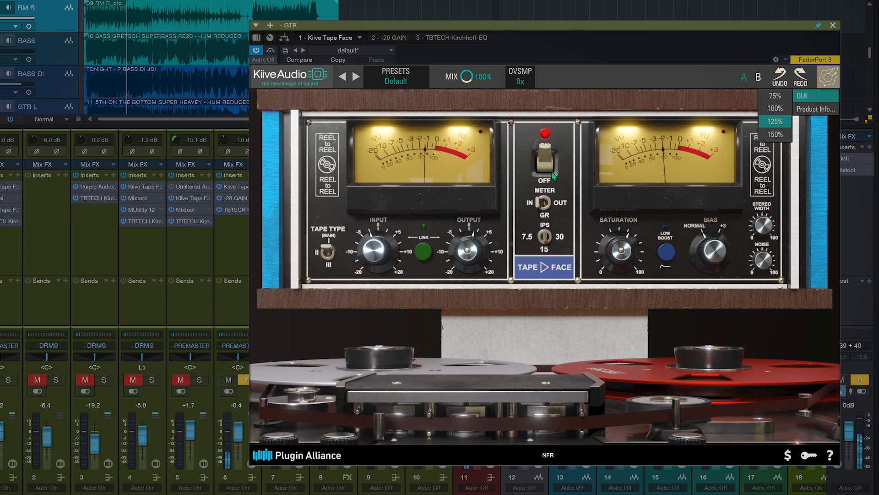
{"action": "left_click_drag", "start_coordinate": [609, 256], "coordinate": [609, 234]}
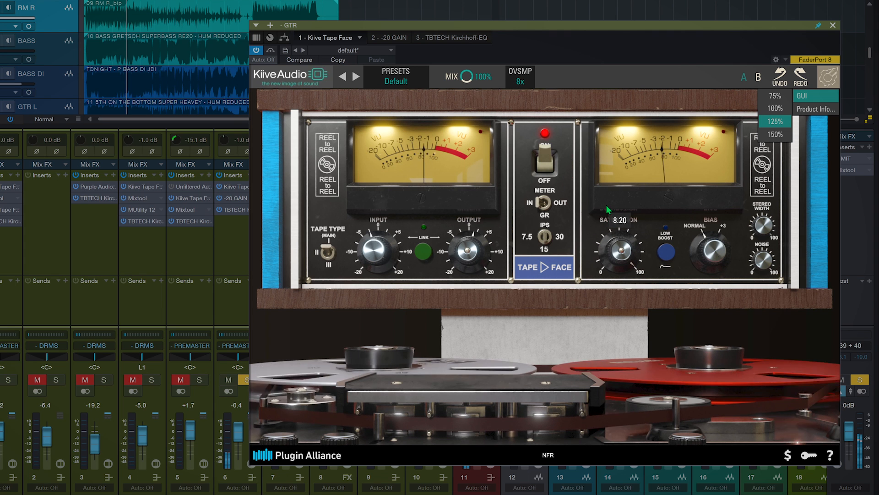
- Bypass and re-enable Tape Face on the guitar bus once more, and unsolo the bus
{"action": "left_click", "coordinate": [548, 172]}
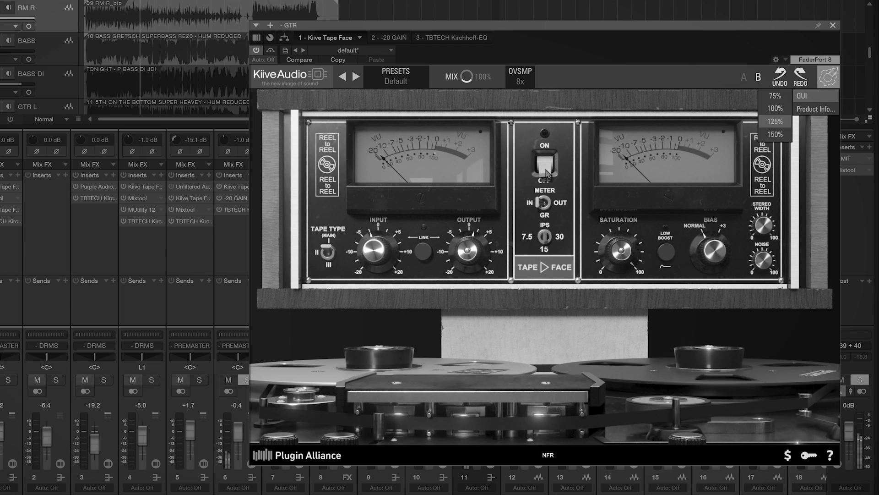
{"action": "left_click", "coordinate": [548, 172]}
{"action": "mouse_move", "coordinate": [474, 255]}
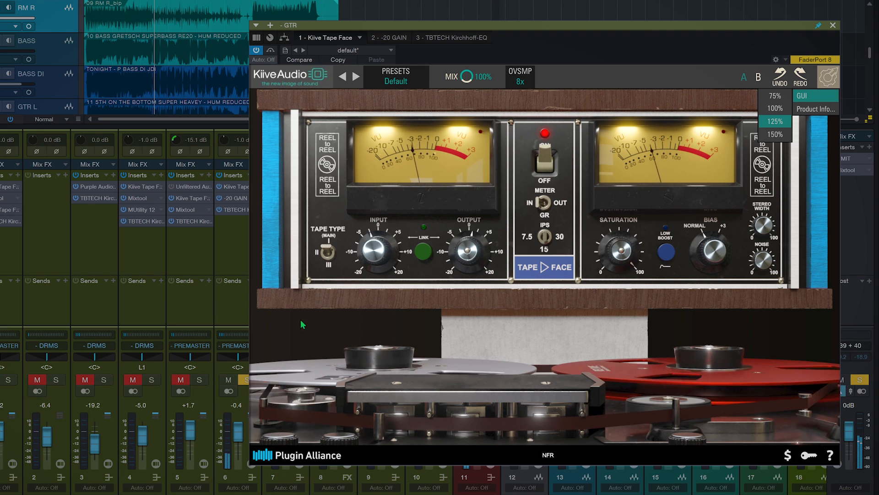
{"action": "left_click", "coordinate": [247, 380]}
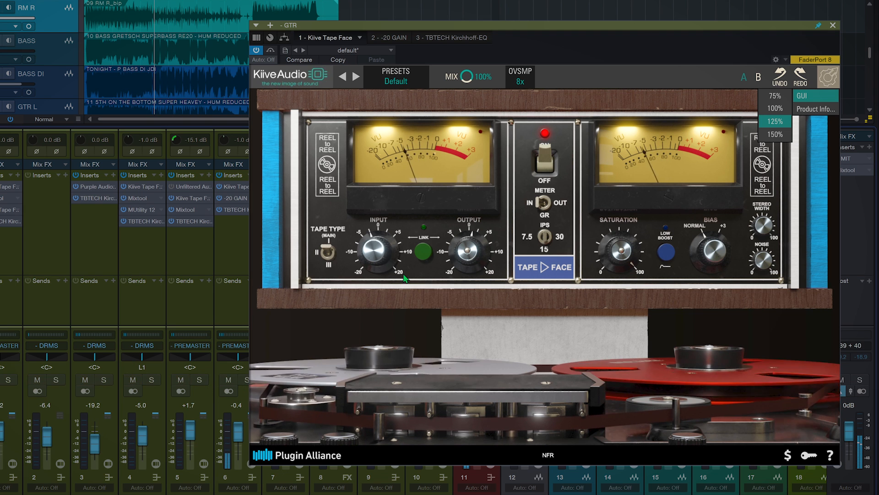